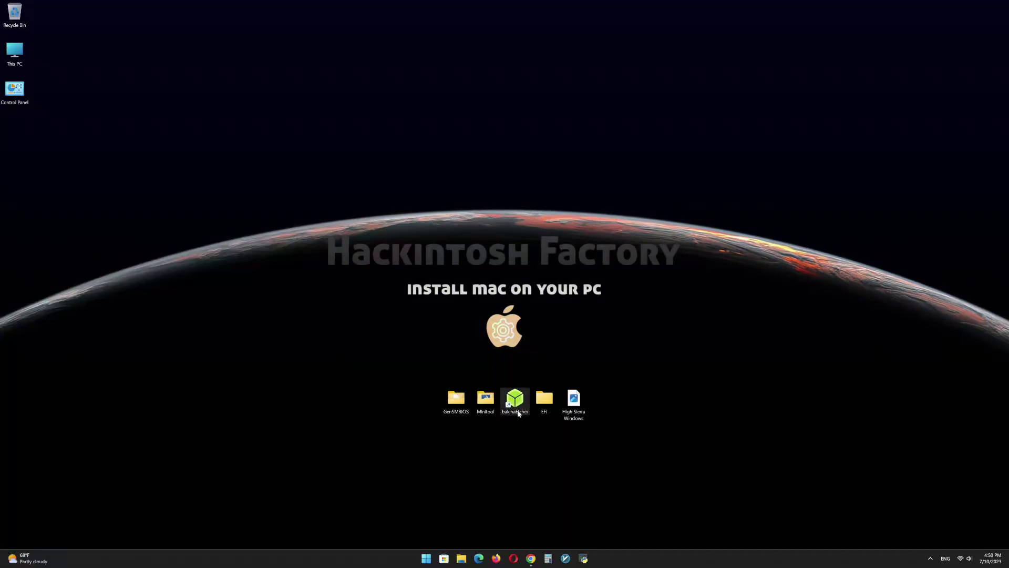
Launch balenaEtcher and load the High Sierra Windows.raw image, accepting the Windows image warning
double_click(516, 404)
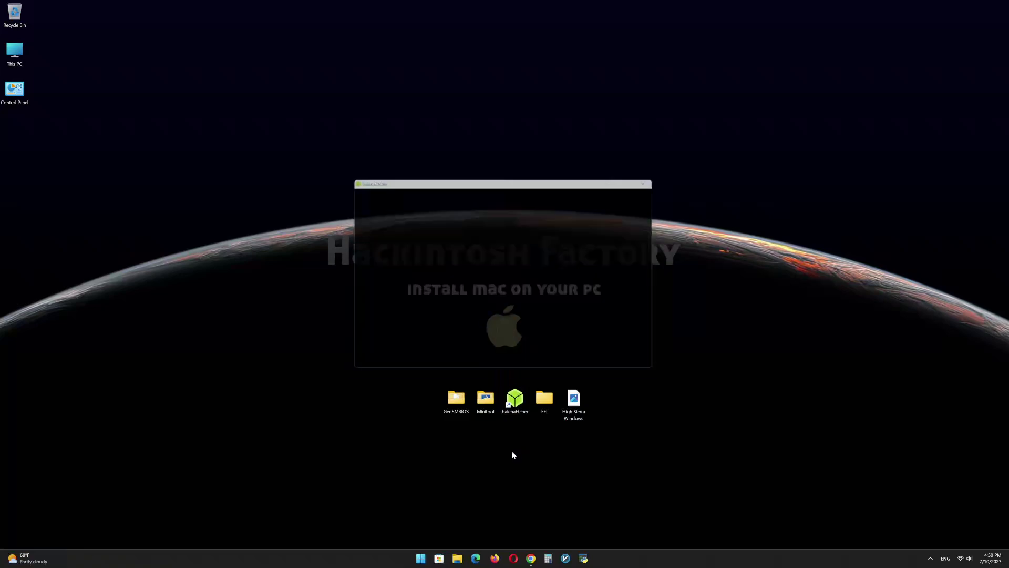
click(427, 283)
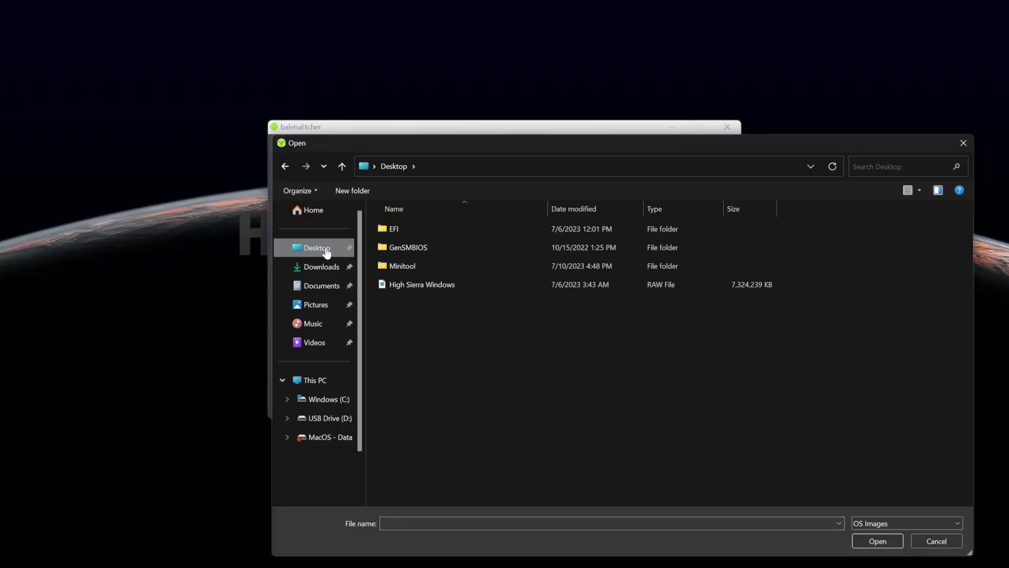
double_click(397, 284)
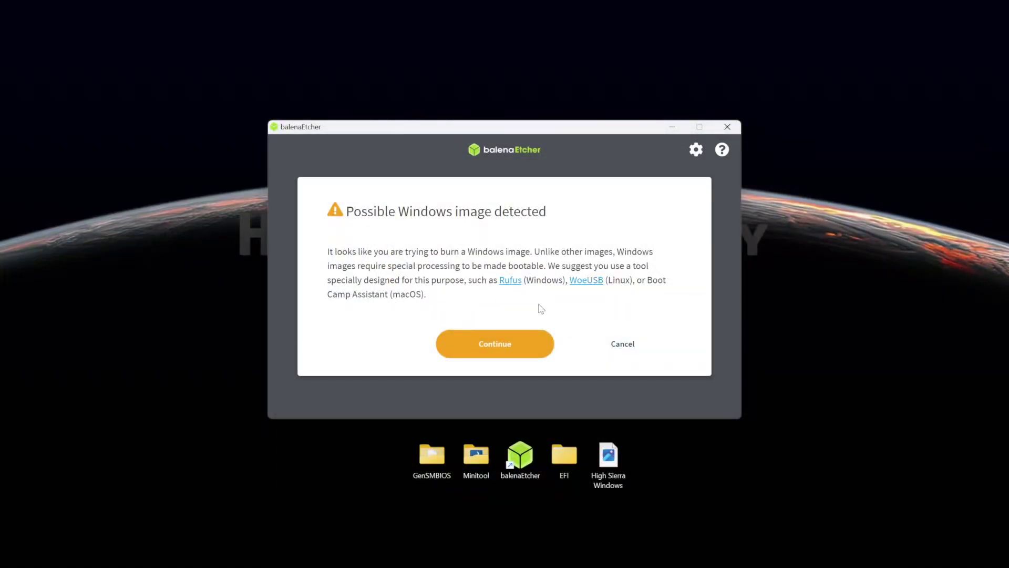
click(499, 349)
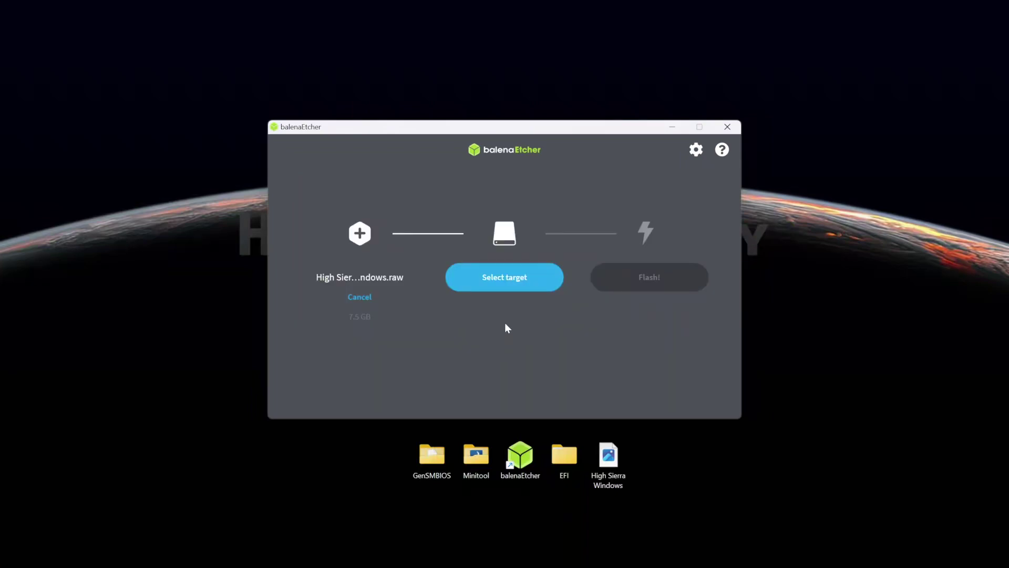
Choose the 30.8 GB USB SanDisk drive as the flash target
click(504, 284)
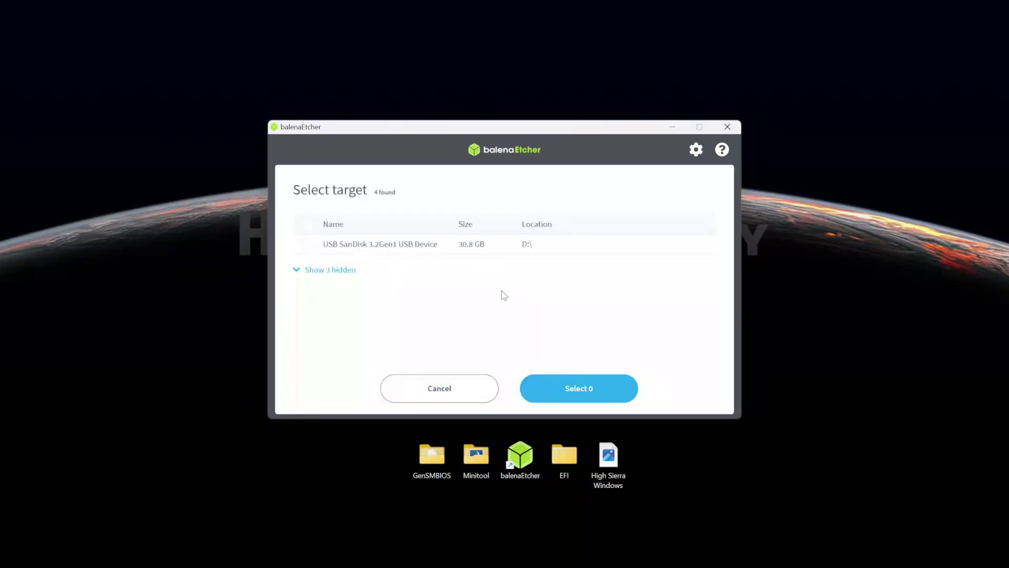
click(308, 244)
click(574, 389)
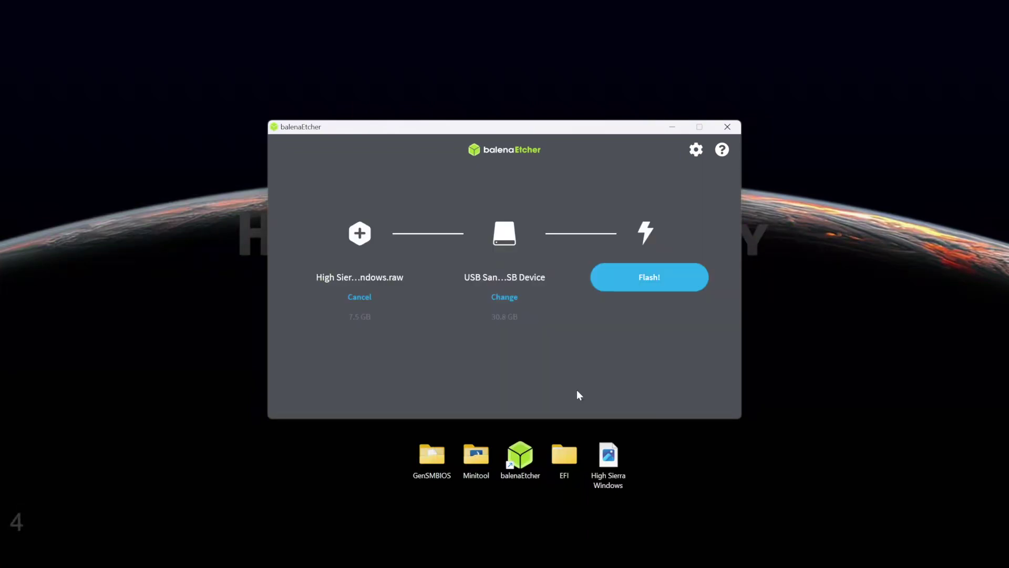
Flash the High Sierra image to the USB drive and close balenaEtcher once it completes
click(649, 279)
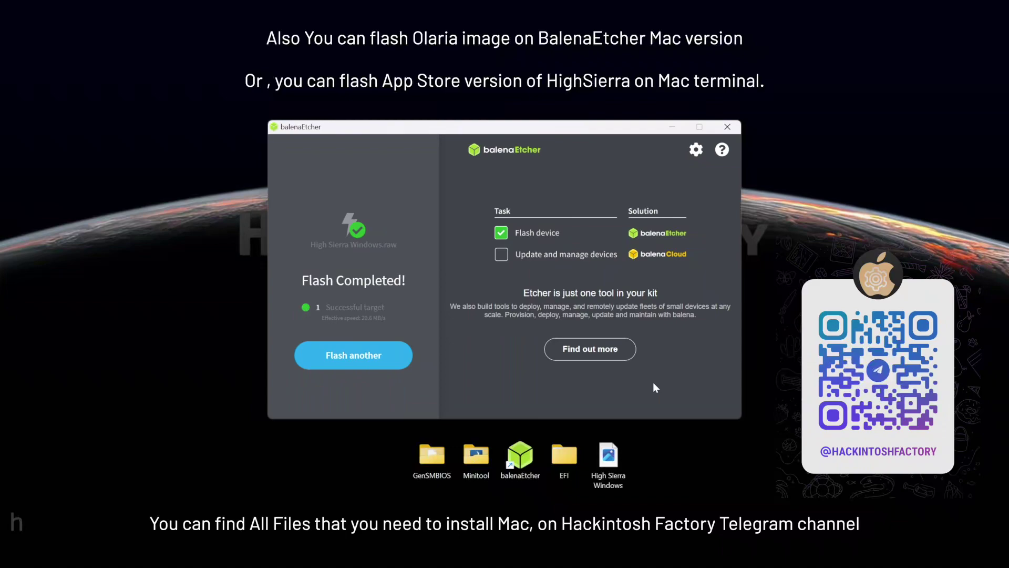
click(727, 127)
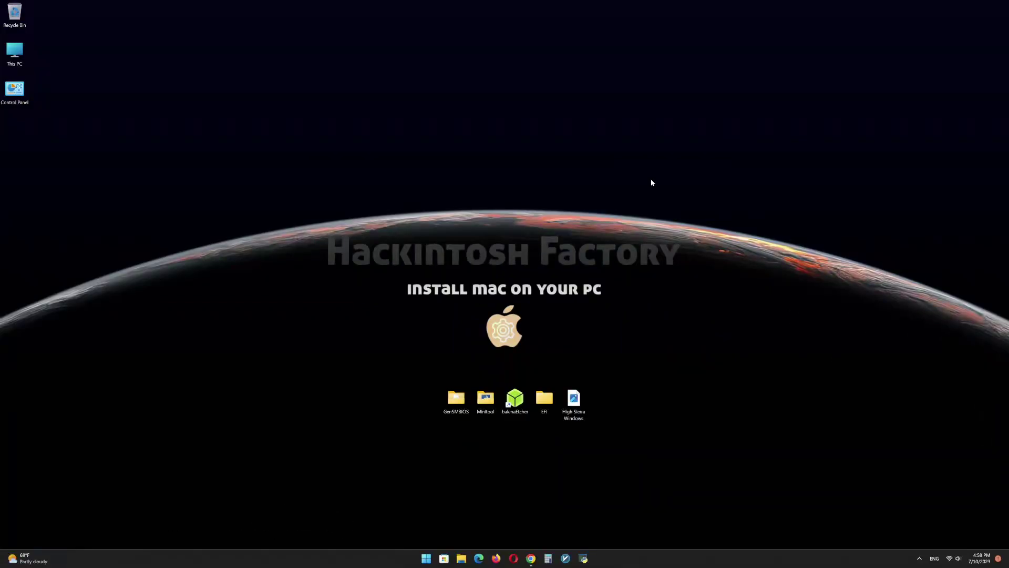
Launch MiniTool Partition Wizard portable and delete the USB drive's EFI partition
double_click(481, 397)
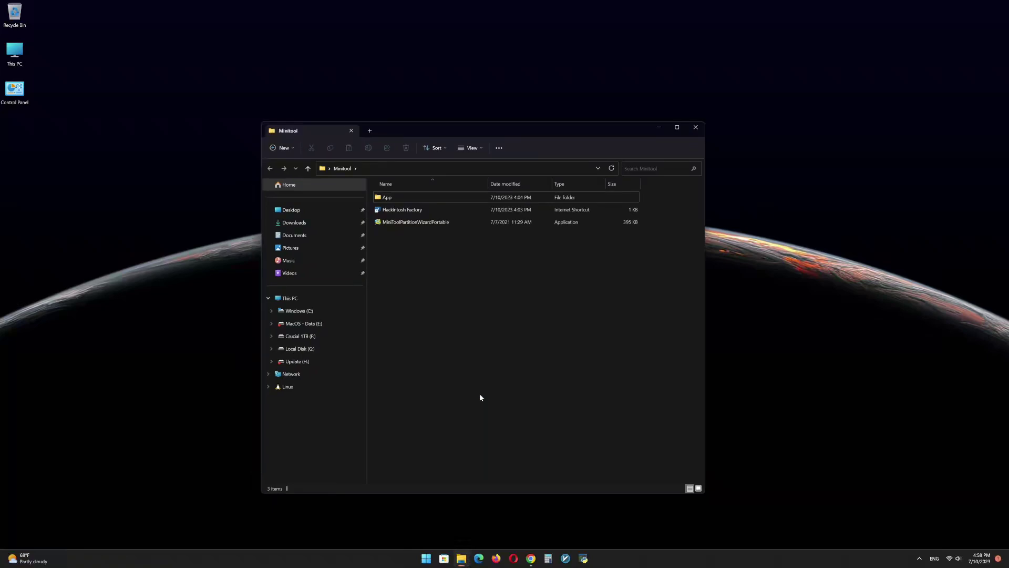
double_click(424, 222)
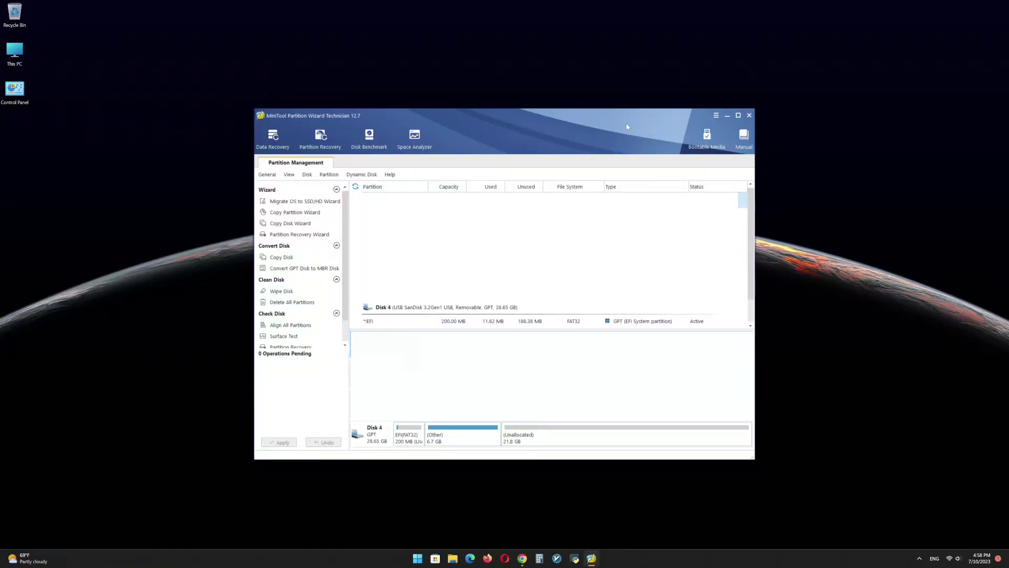
click(447, 295)
right_click(447, 295)
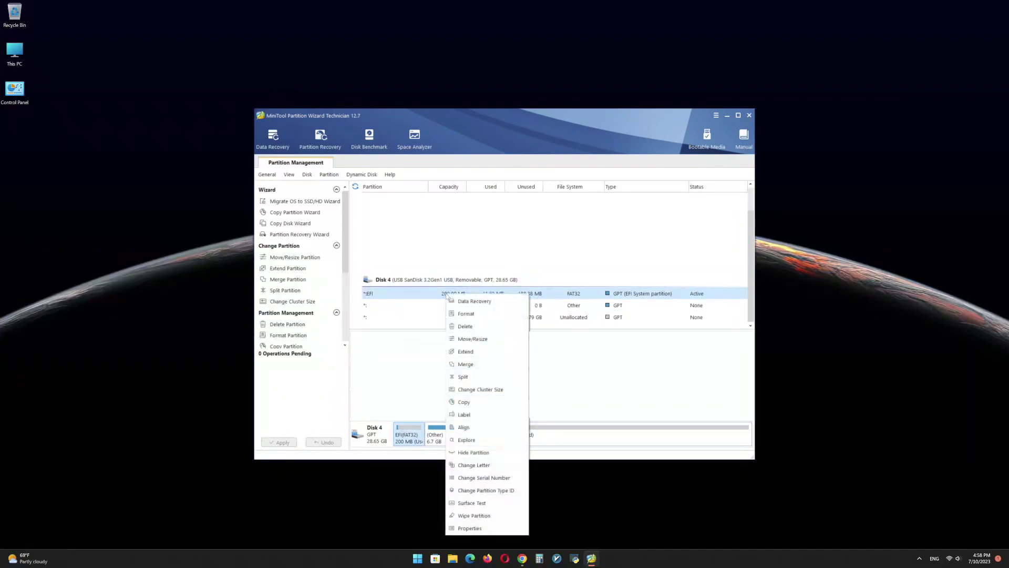
click(457, 325)
Create a new FAT32 partition labelled 'EFI' in the freed 200 MB space
right_click(443, 293)
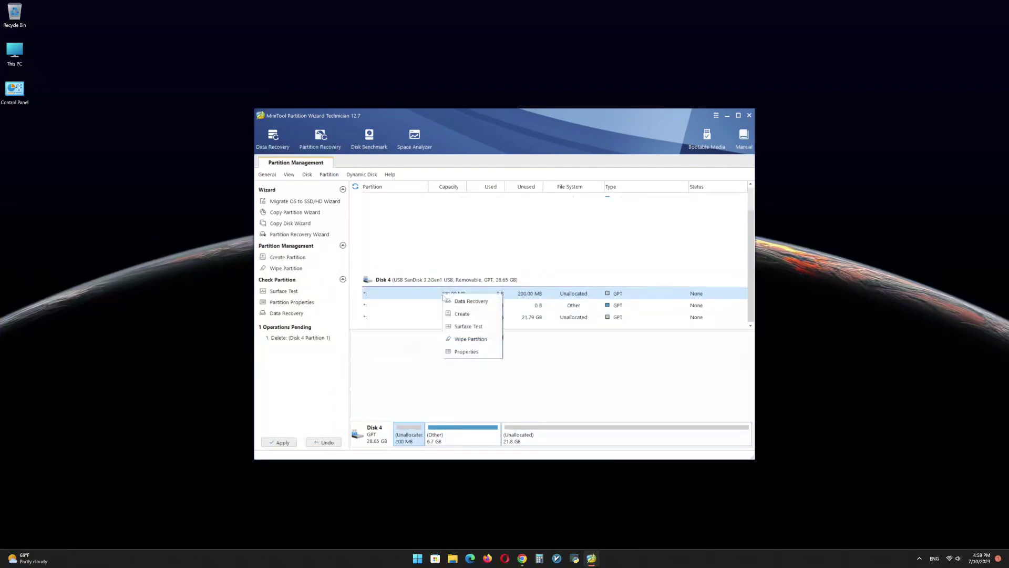
click(451, 312)
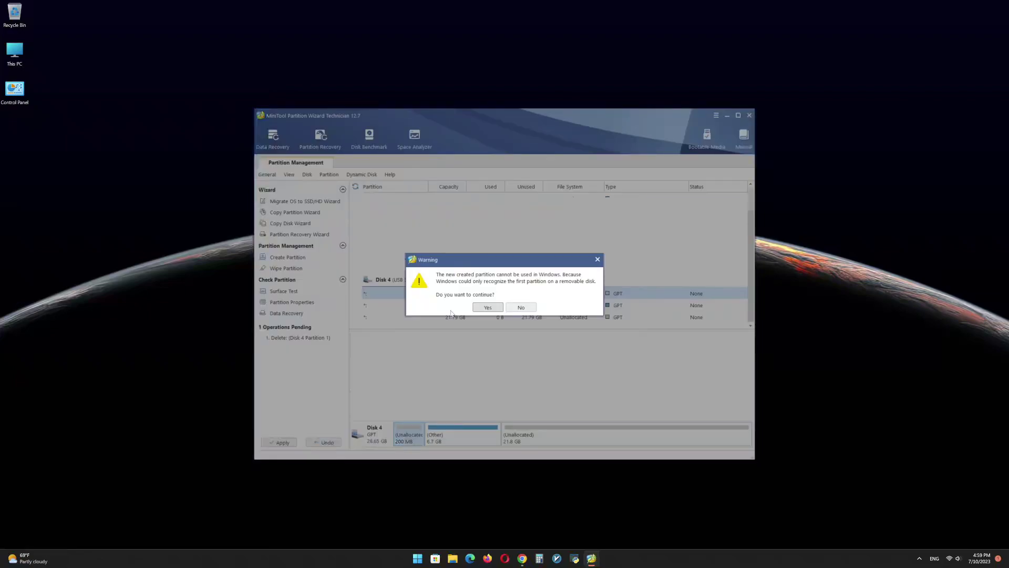
click(484, 309)
click(501, 270)
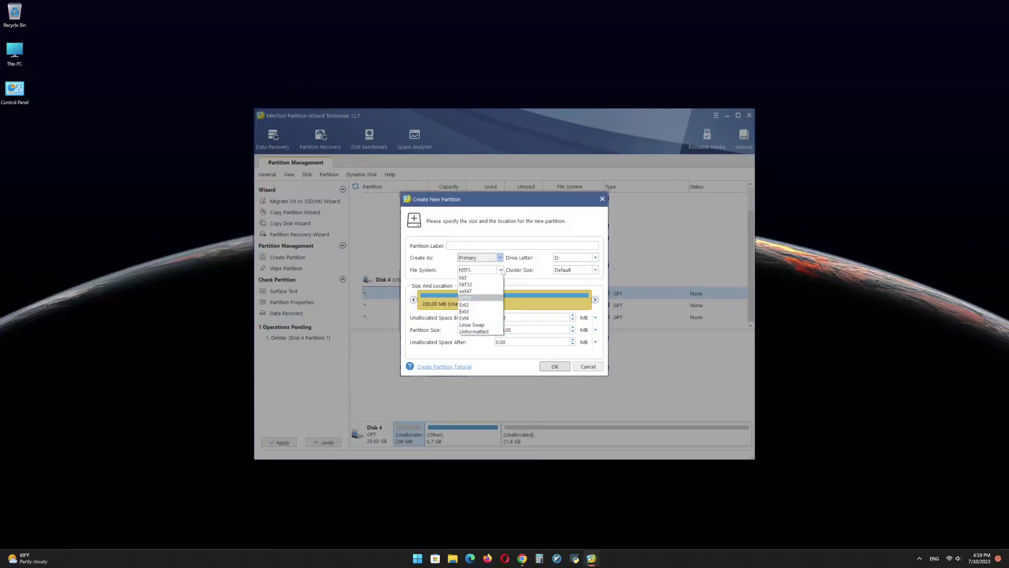
click(494, 285)
click(474, 245)
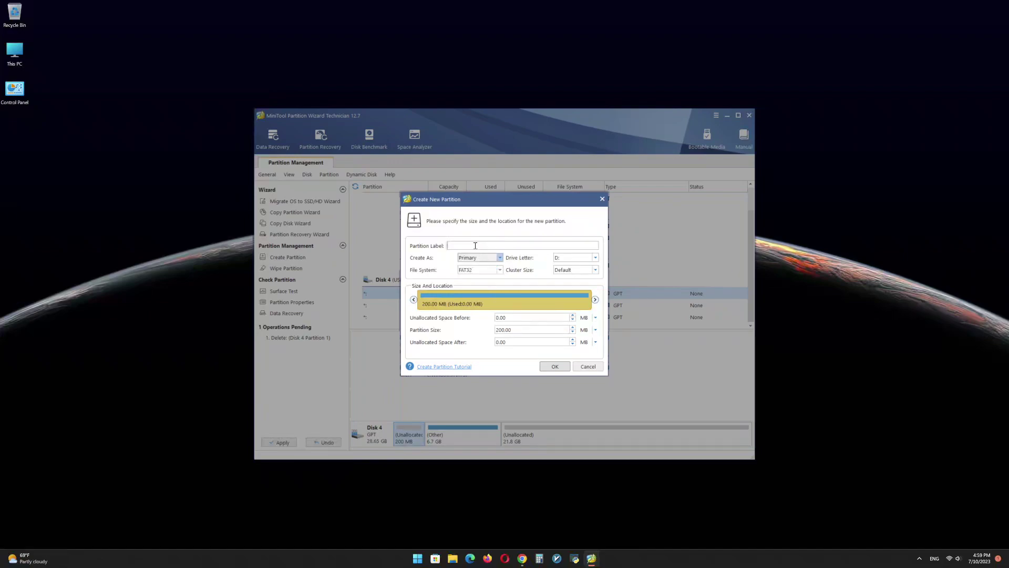
text(EFI)
click(555, 366)
Apply the queued delete and create operations, dismiss the success message, and minimize the wizard
click(286, 444)
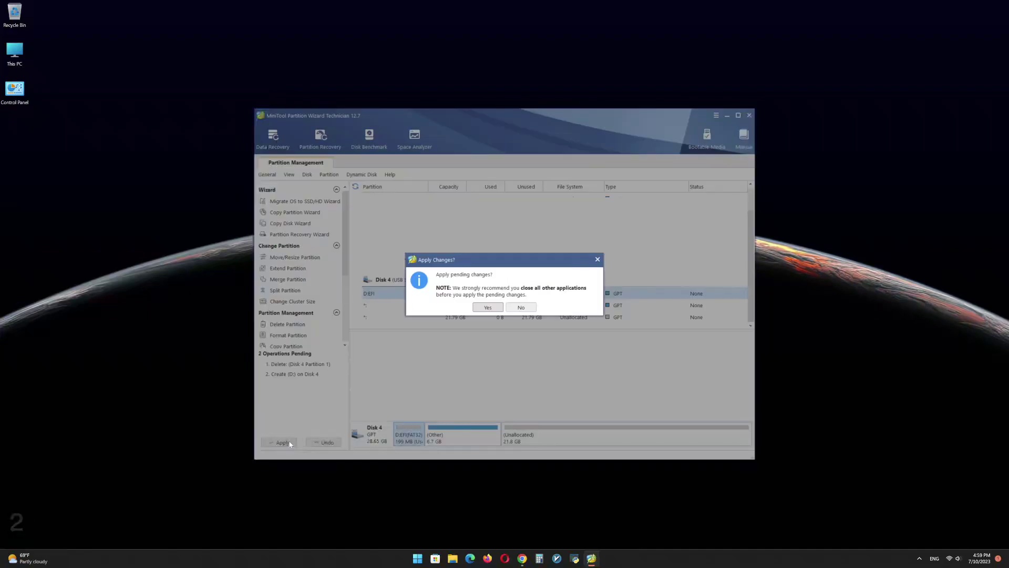
click(481, 306)
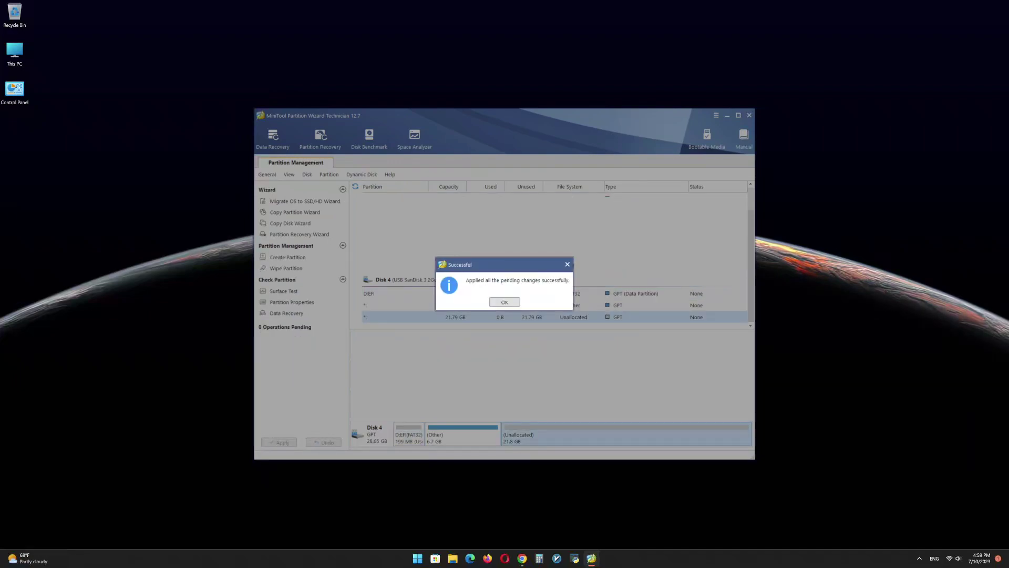
click(505, 302)
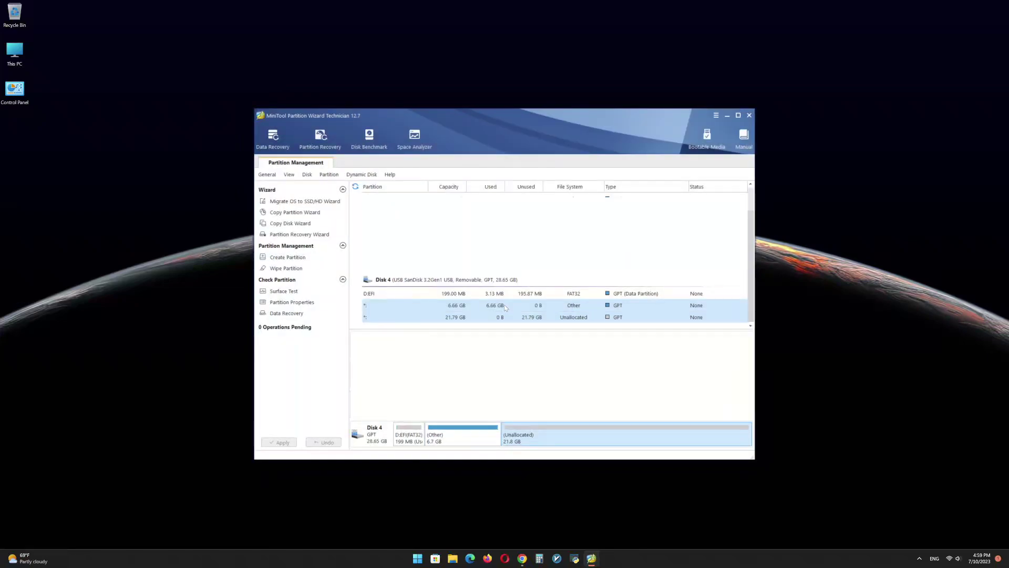
click(727, 116)
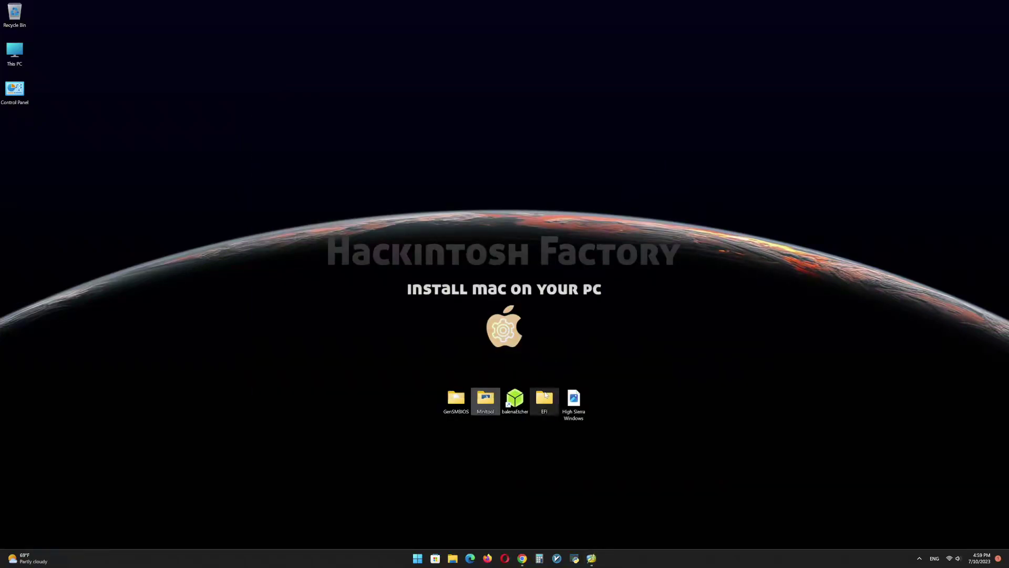
click(544, 396)
Copy the desktop EFI folder onto the USB's EFI (D:) partition, then close Explorer
right_click(544, 396)
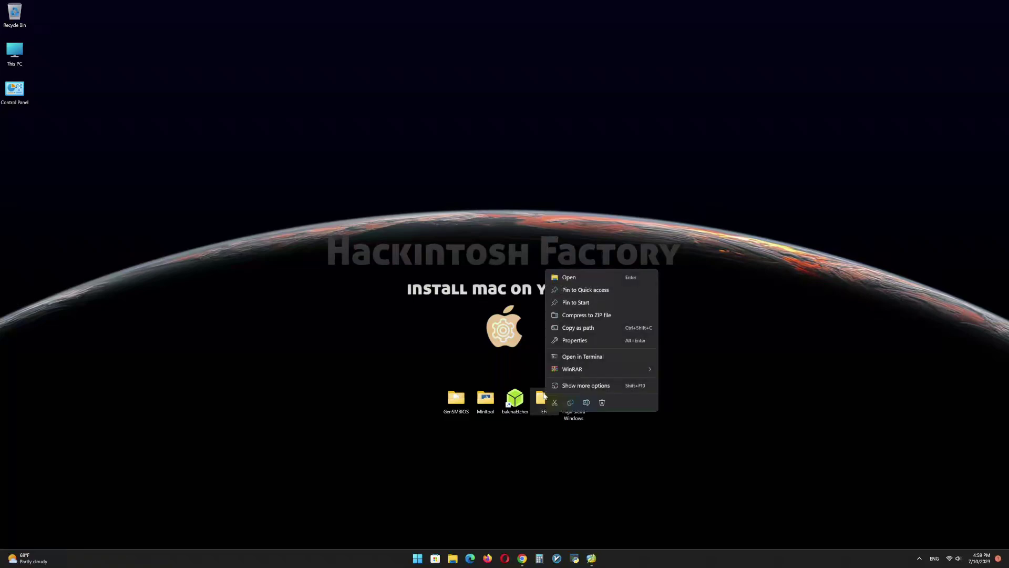
click(571, 402)
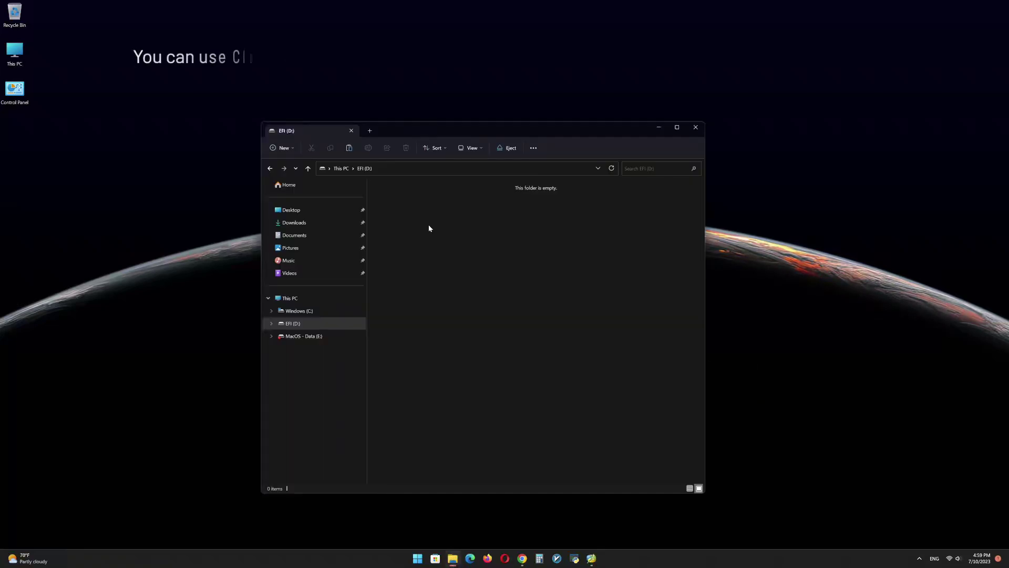
right_click(430, 252)
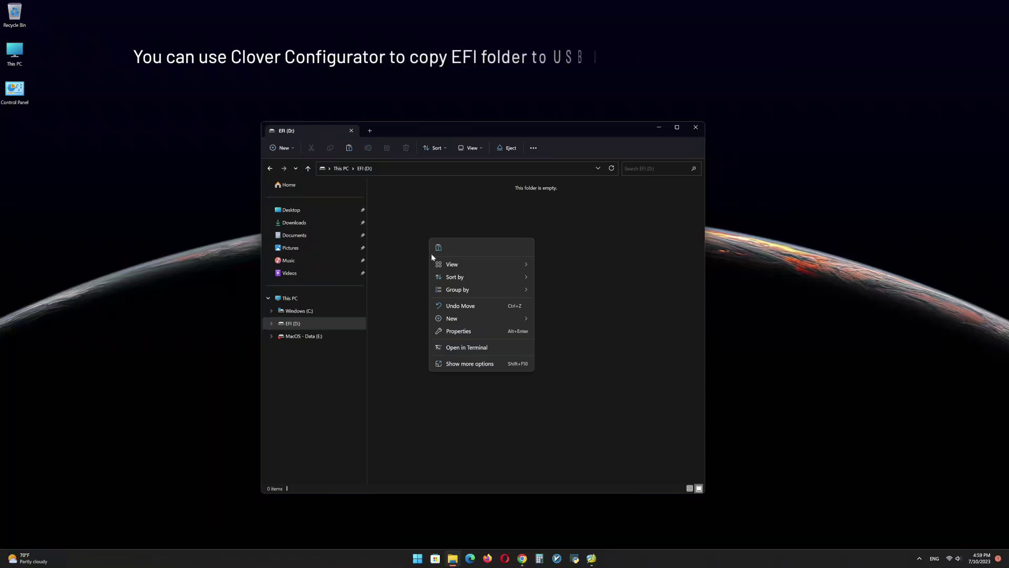
click(434, 248)
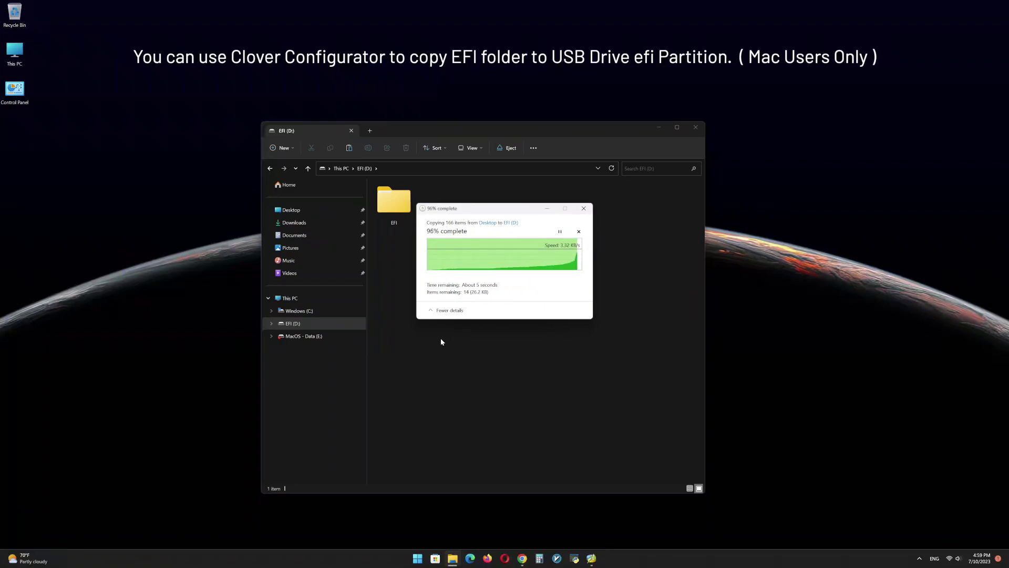
click(696, 127)
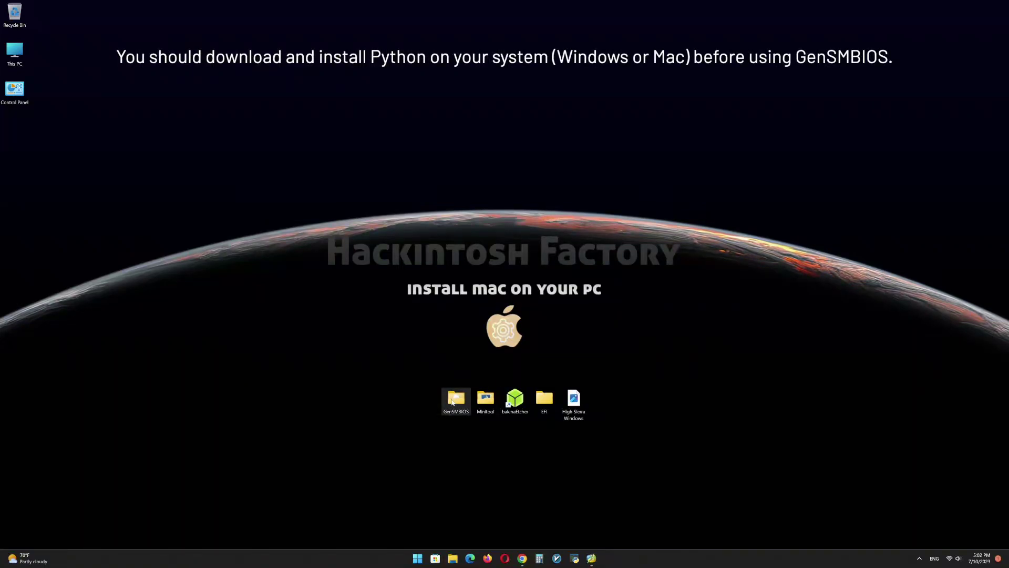
Run the GenSMBIOS script, reposition its console, and install MacSerial v2.1.8 with option 1
double_click(453, 400)
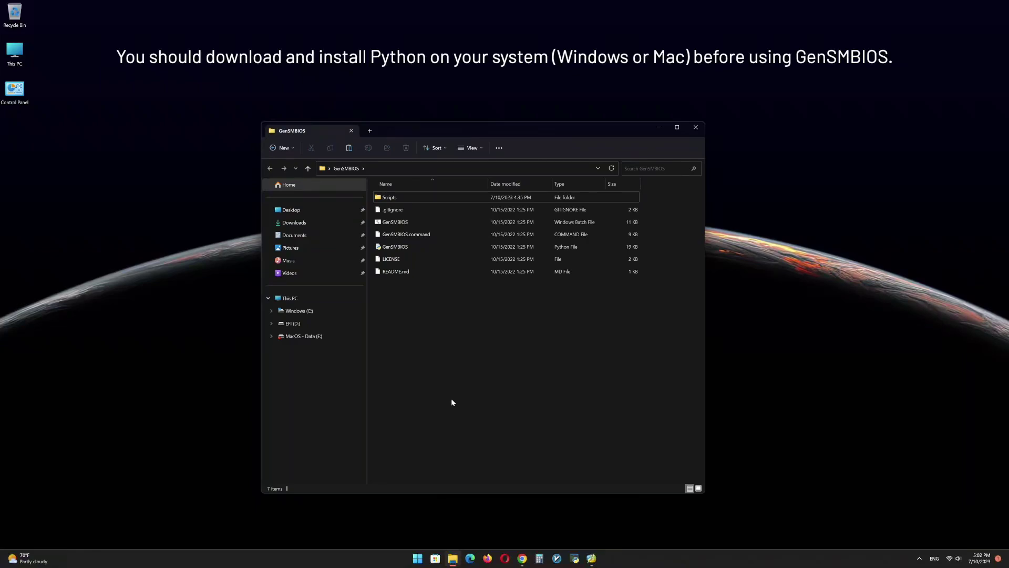
double_click(404, 222)
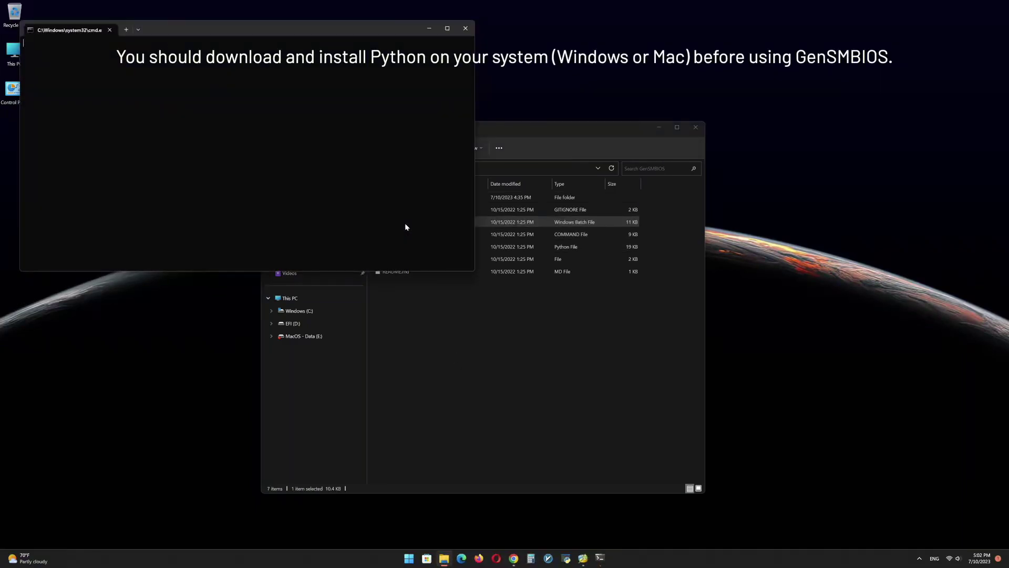
click(696, 127)
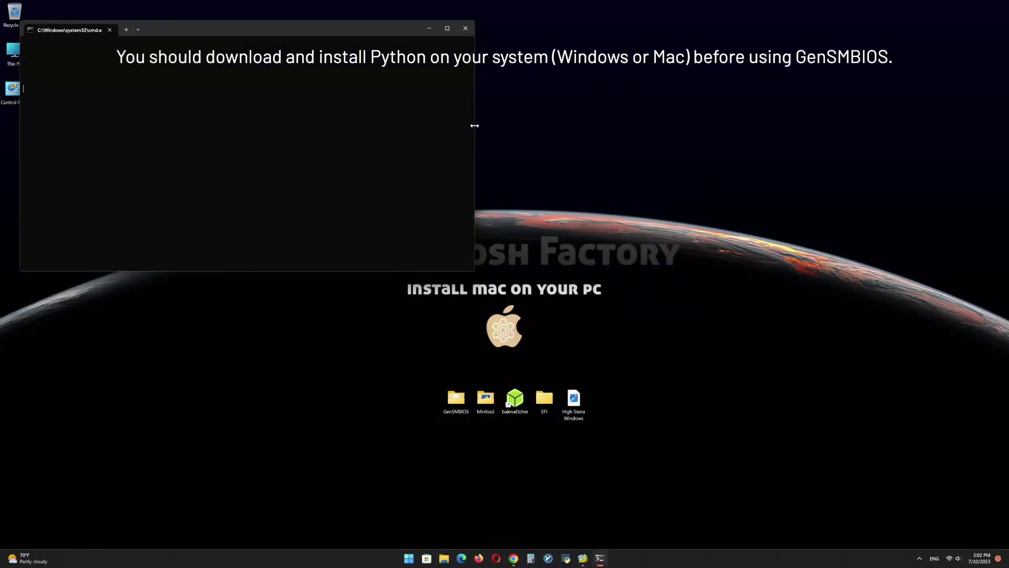
drag(474, 125, 297, 125)
drag(198, 33, 788, 286)
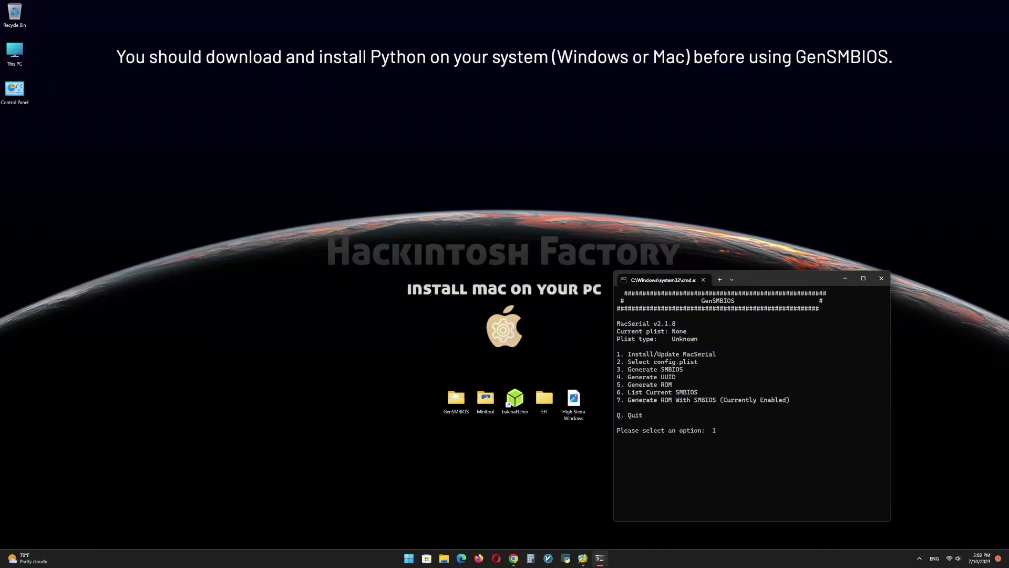
key(Return)
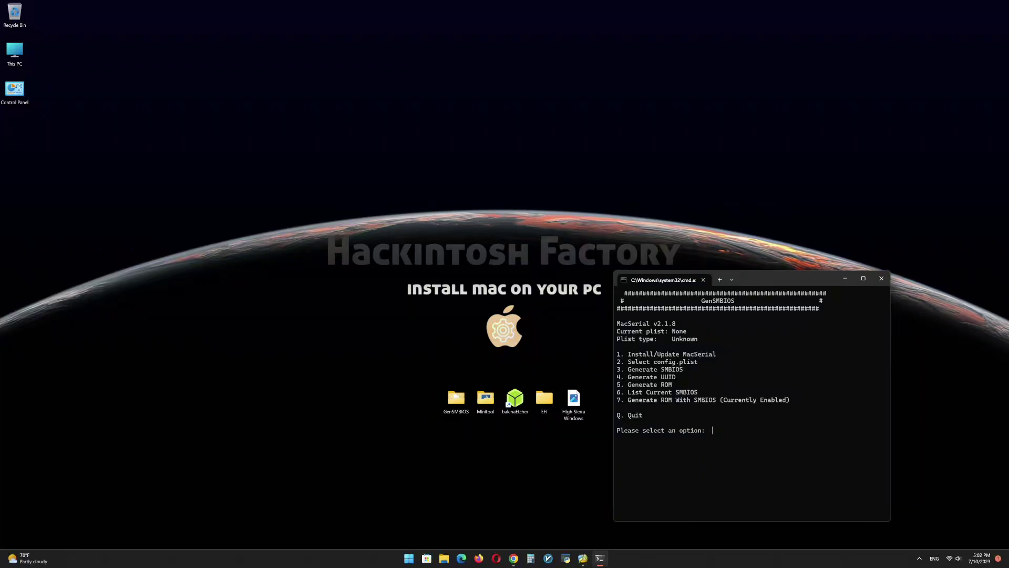
Choose option 2 and load D:\EFI\OC\config.plist by dragging it into the GenSMBIOS console
key(Return)
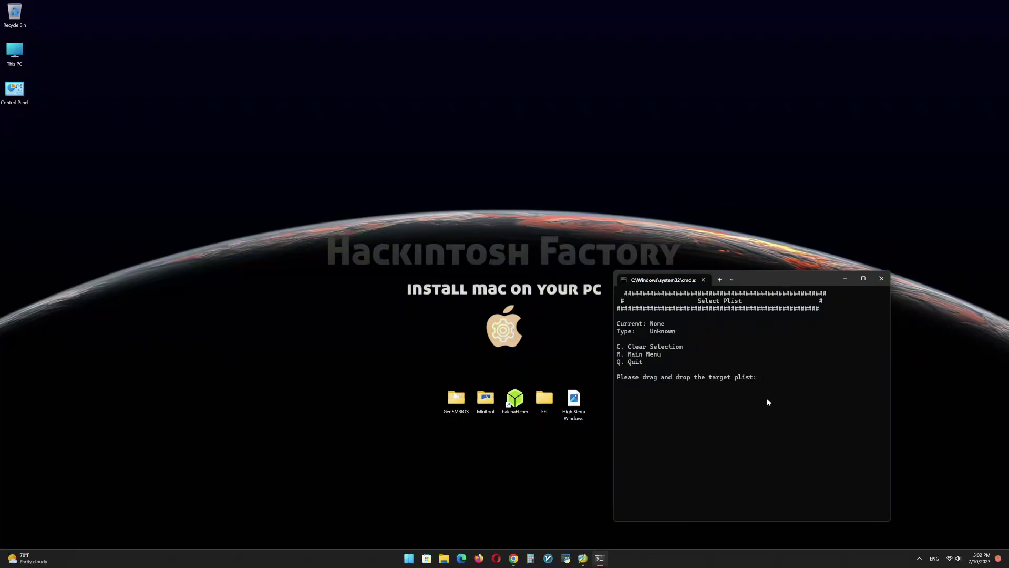
click(445, 558)
double_click(396, 200)
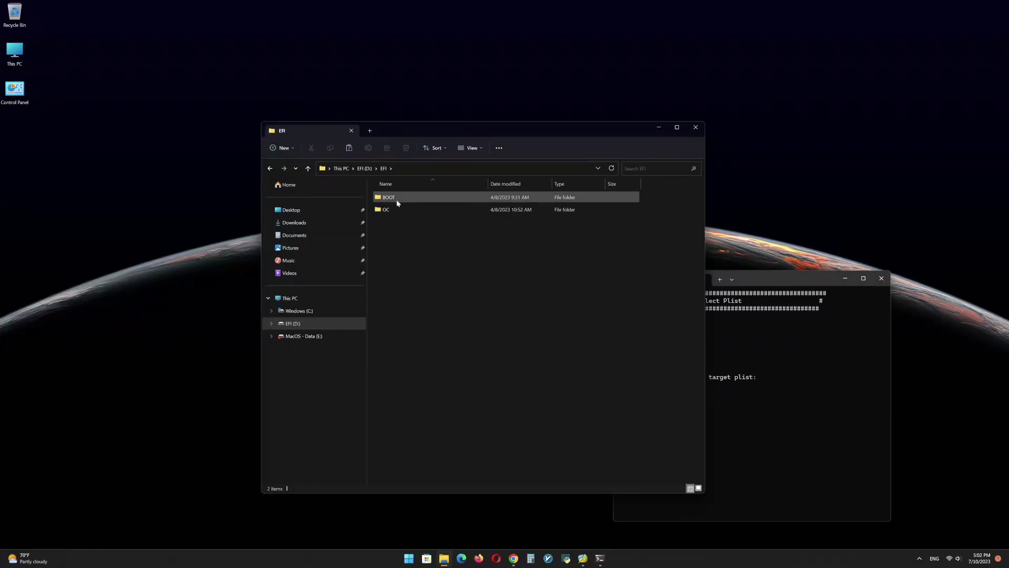
double_click(389, 210)
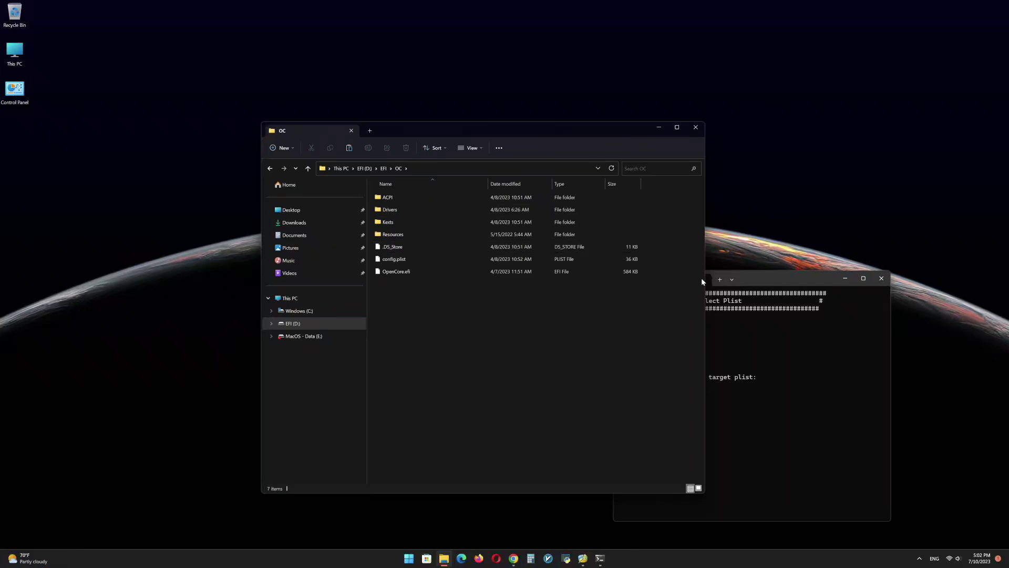
drag(705, 278, 480, 299)
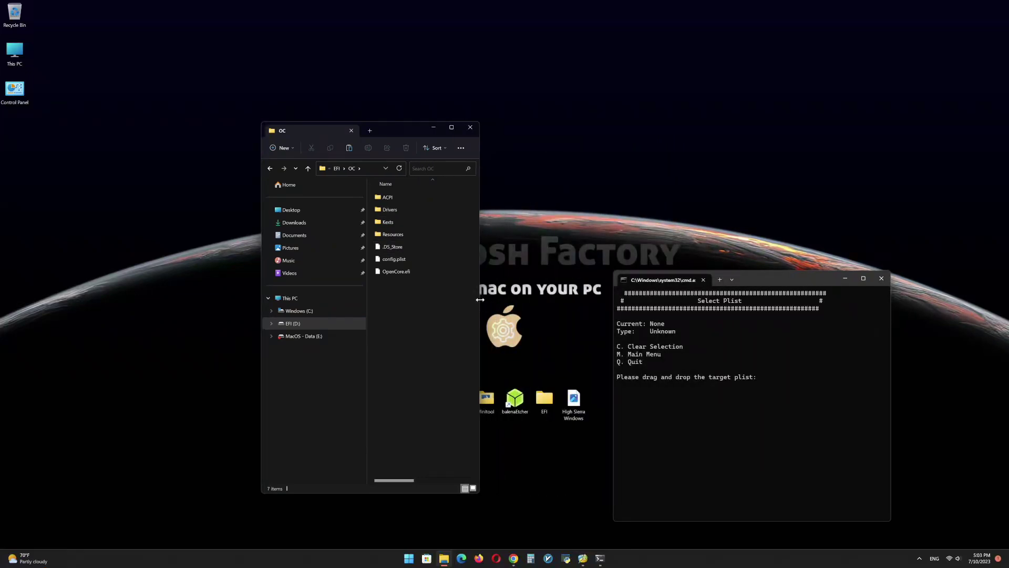
drag(395, 259, 773, 386)
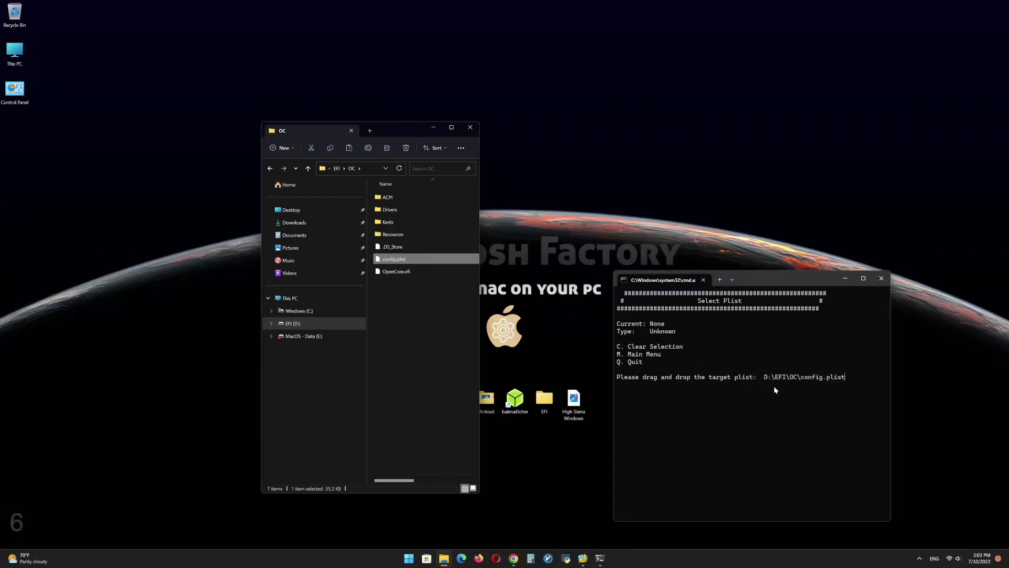
click(854, 375)
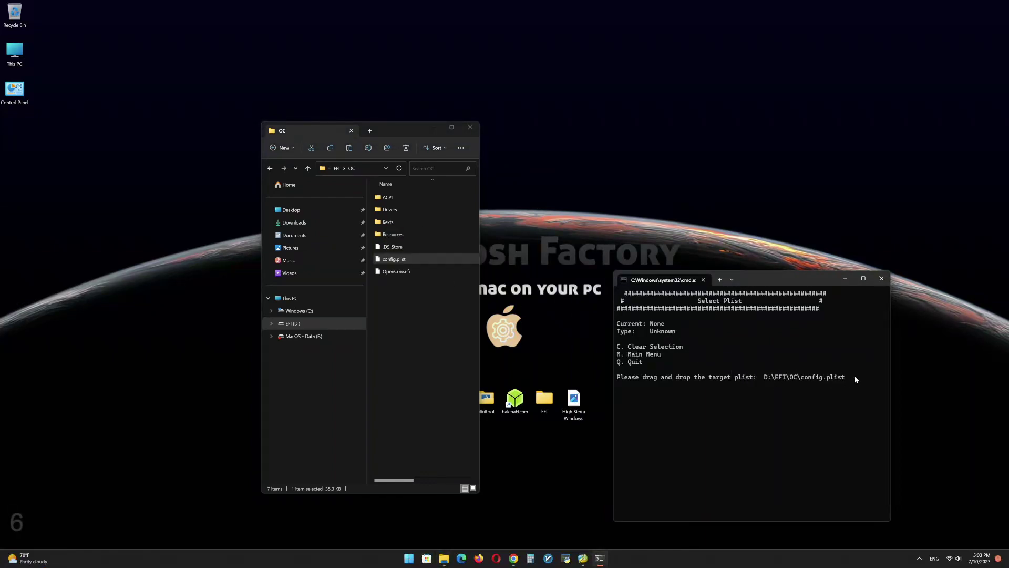
key(Return)
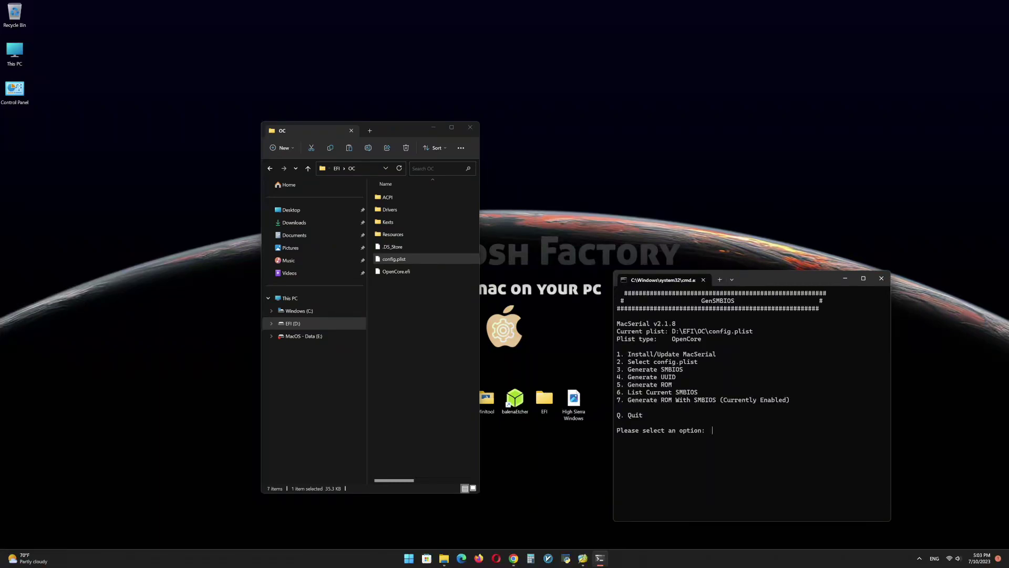
Choose option 3 and copy the iMacPro1,1 model name from the Dortania SMBIOS guide
click(468, 128)
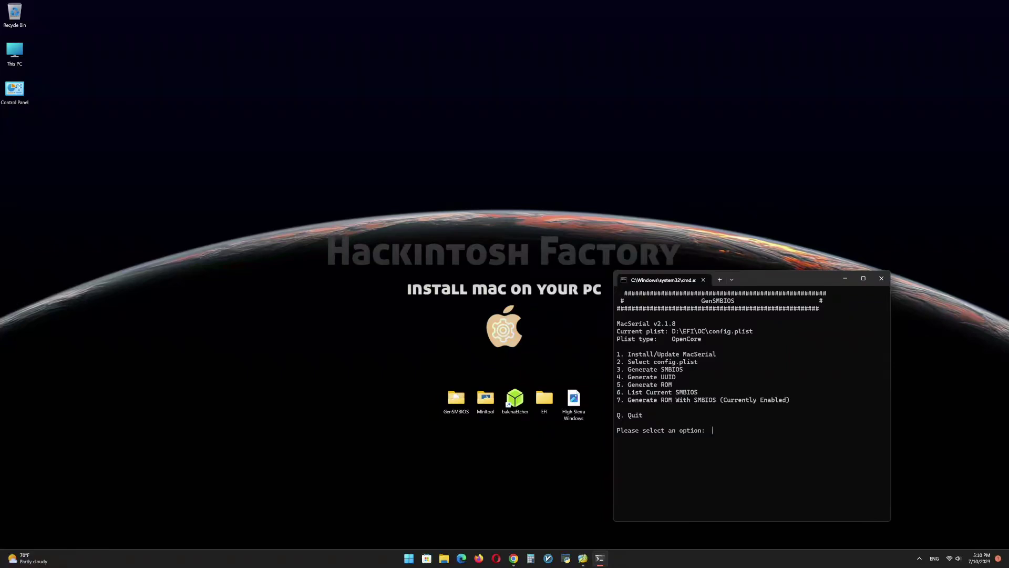
key(Return)
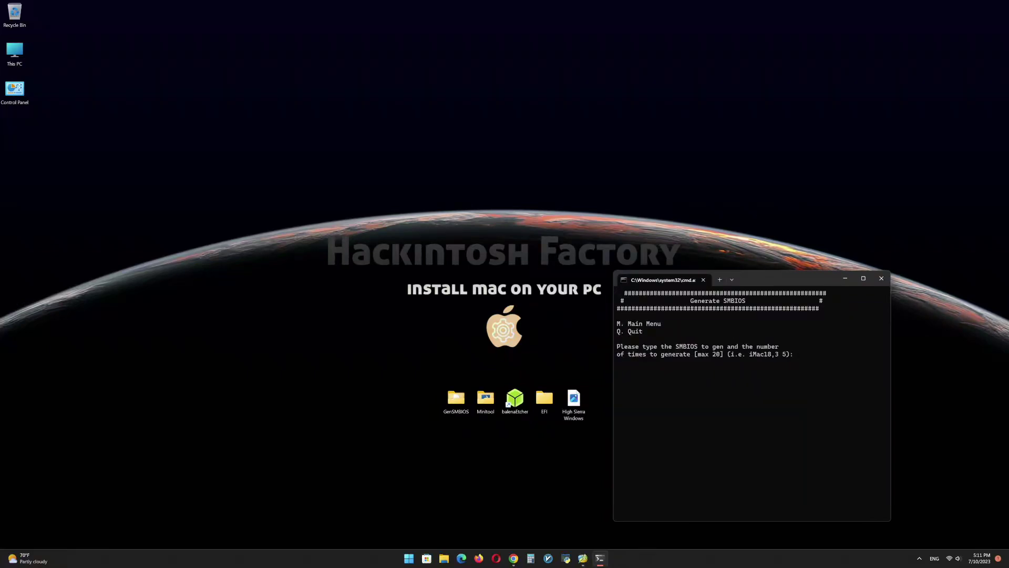
click(514, 558)
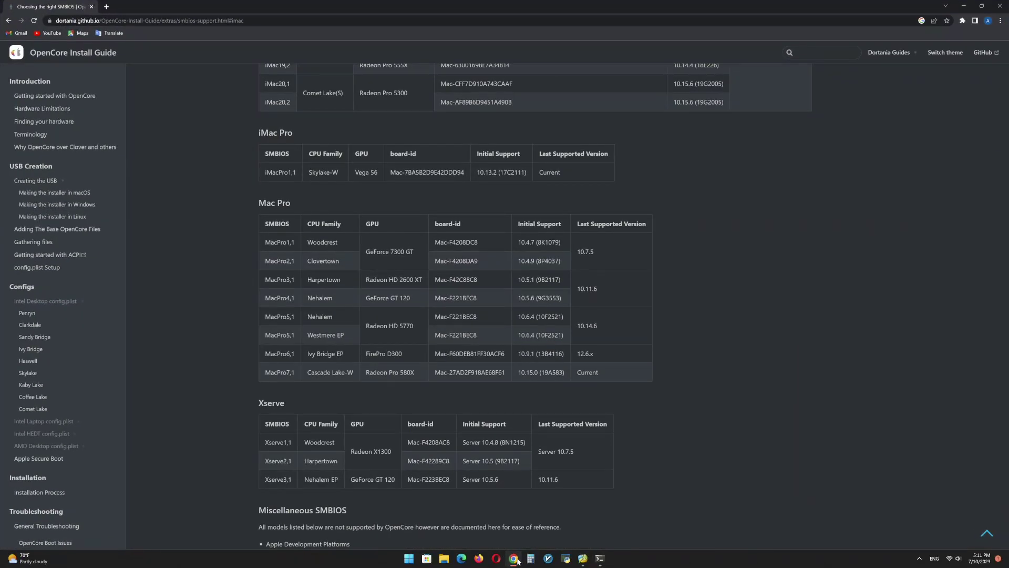
double_click(275, 174)
right_click(280, 178)
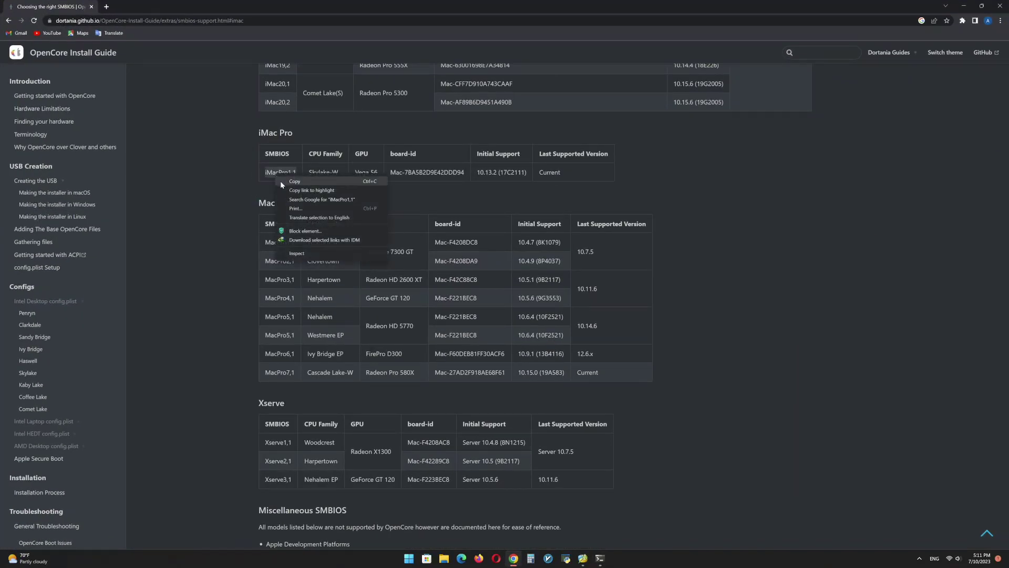
click(287, 182)
click(254, 181)
click(514, 558)
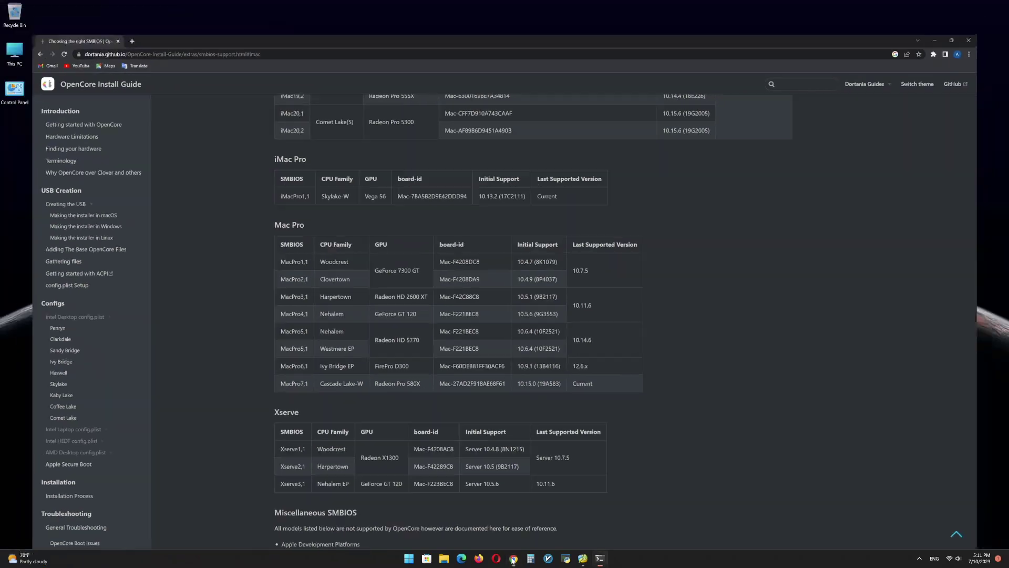
Generate an iMacPro1,1 SMBIOS, return to the main menu, and generate a new UUID
key(ctrl+v)
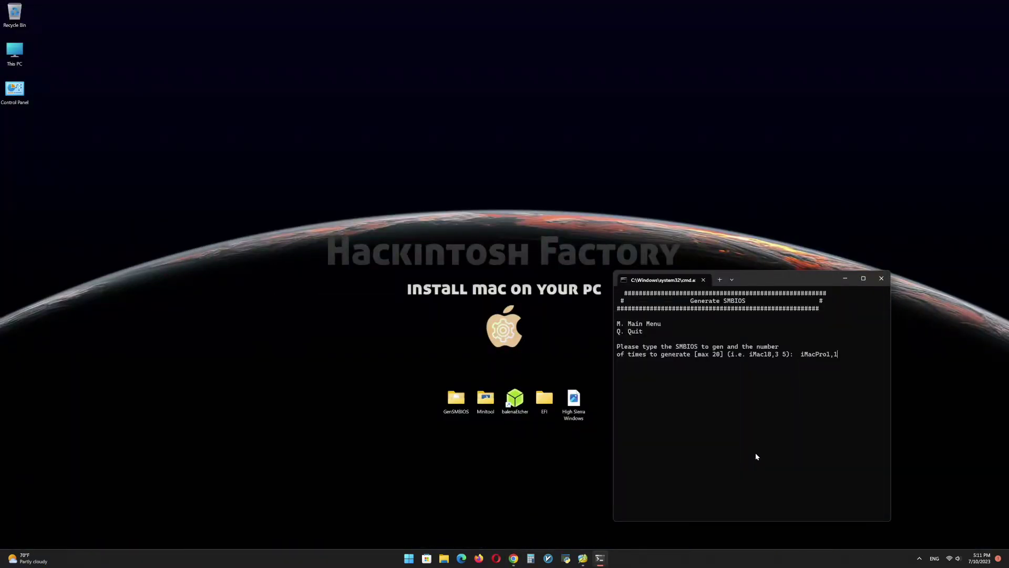
key(Return)
key(Return)
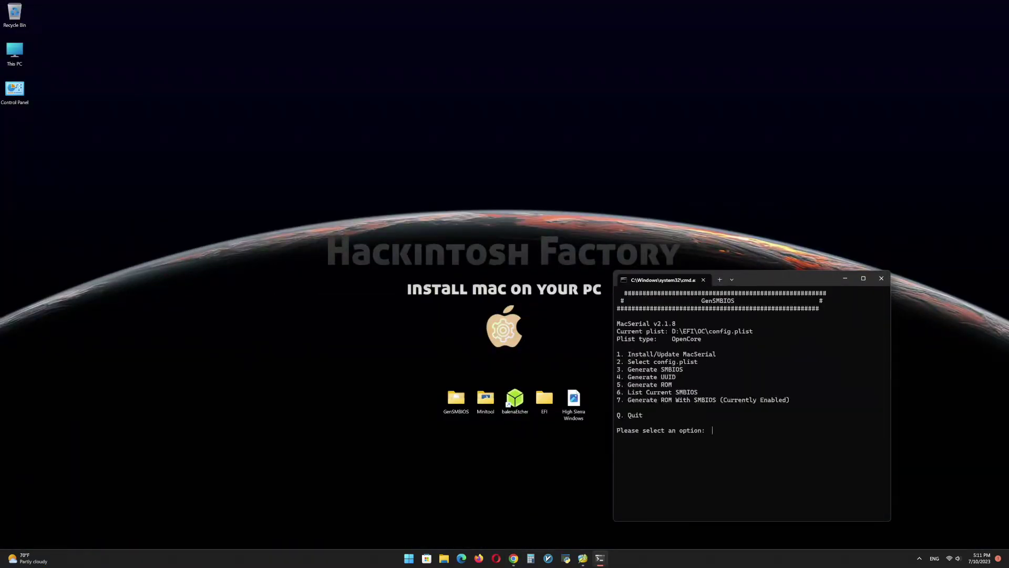
key(Return)
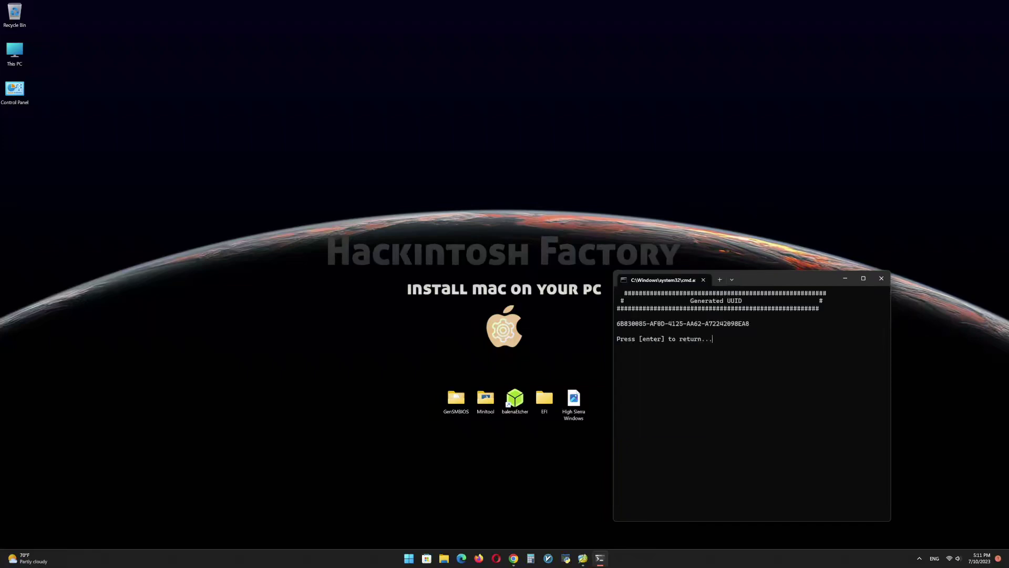
key(Return)
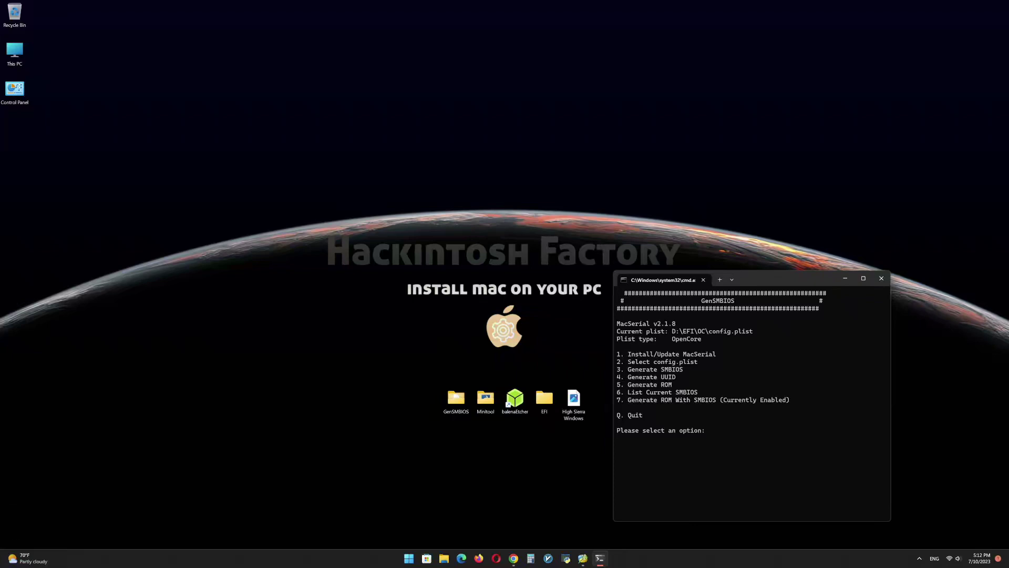
Close GenSMBIOS, reboot, and boot OS X Base System from the OpenCore picker
click(879, 279)
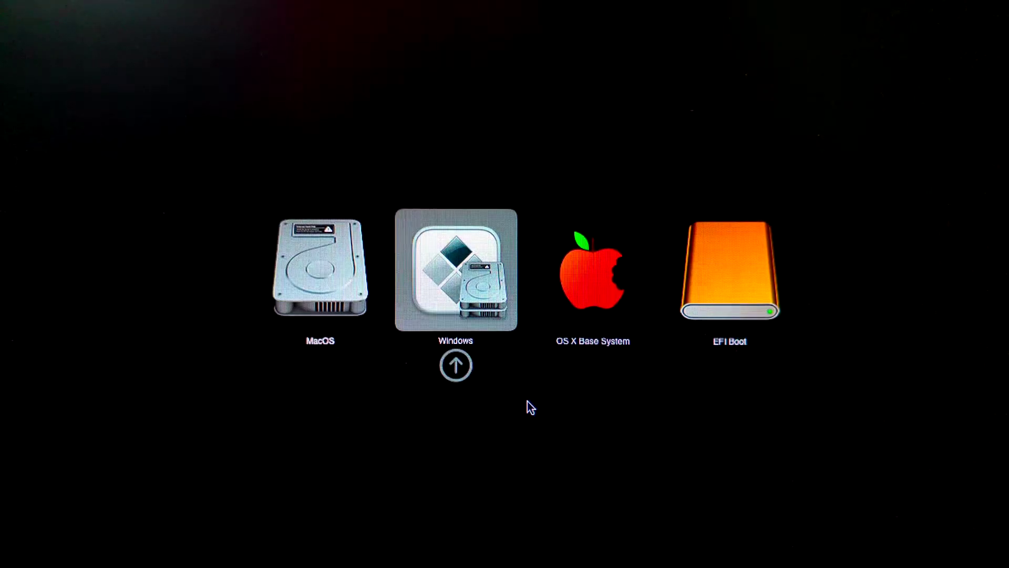
key(Right)
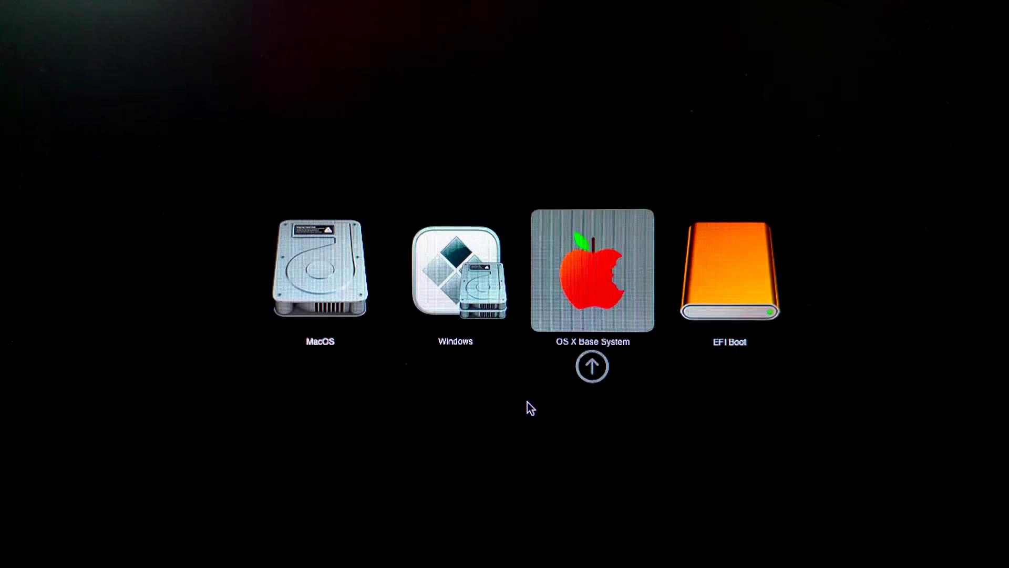
key(Return)
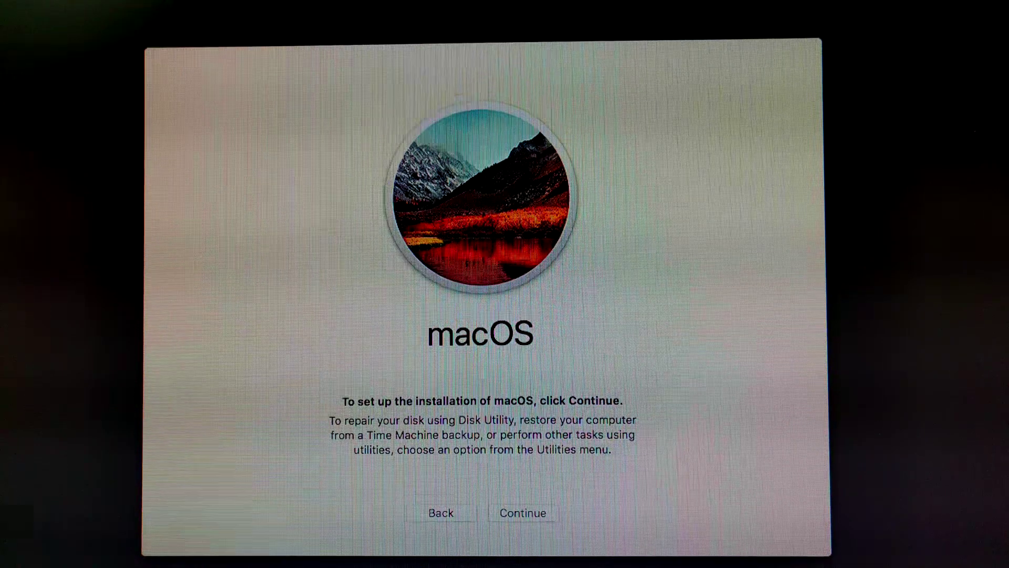
Continue past the installer welcome screen and agree to the macOS software license terms
click(502, 515)
click(503, 516)
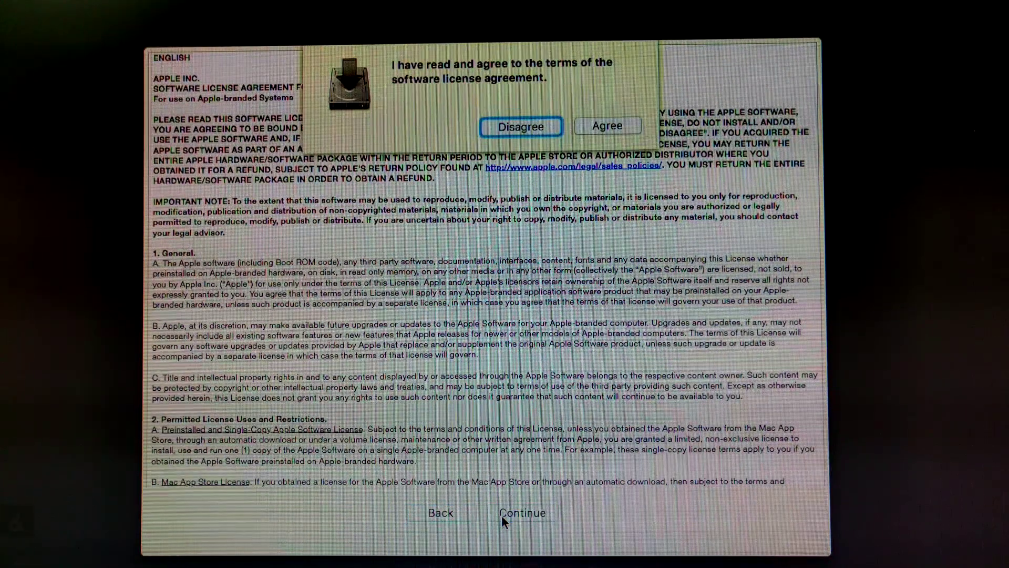
click(622, 131)
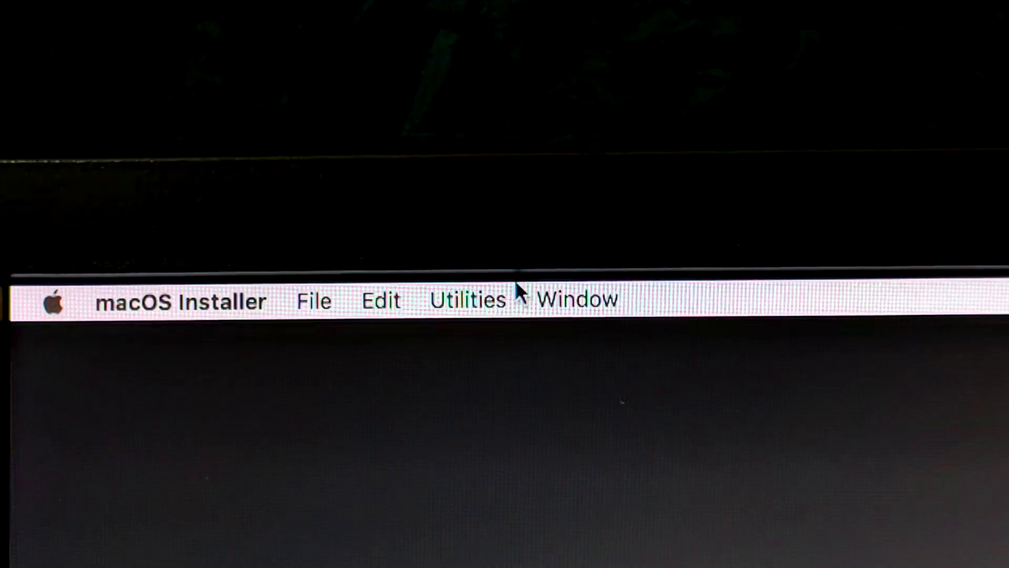
Launch Disk Utility from the installer utilities and switch its sidebar to Show All Devices
click(491, 296)
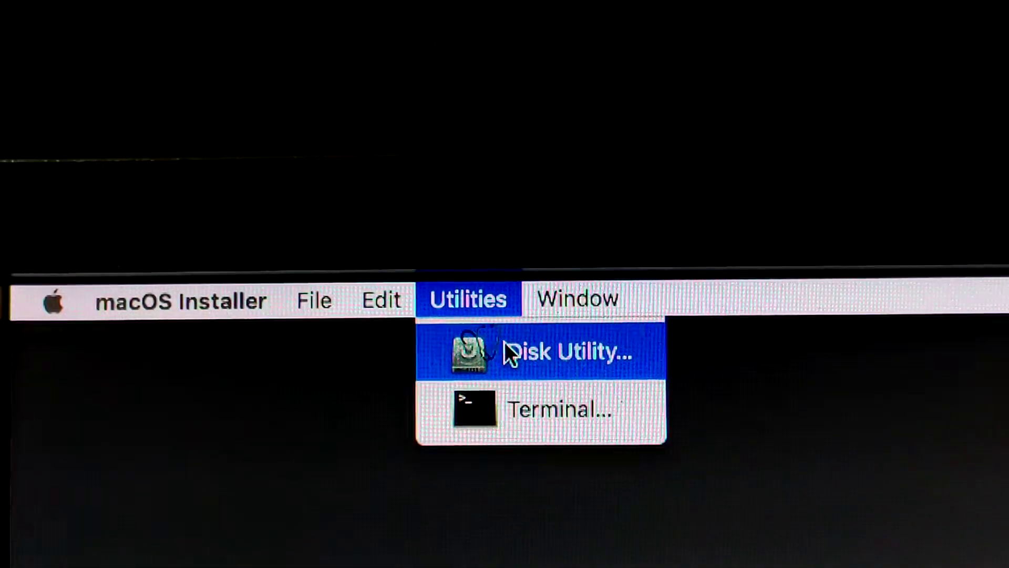
click(508, 351)
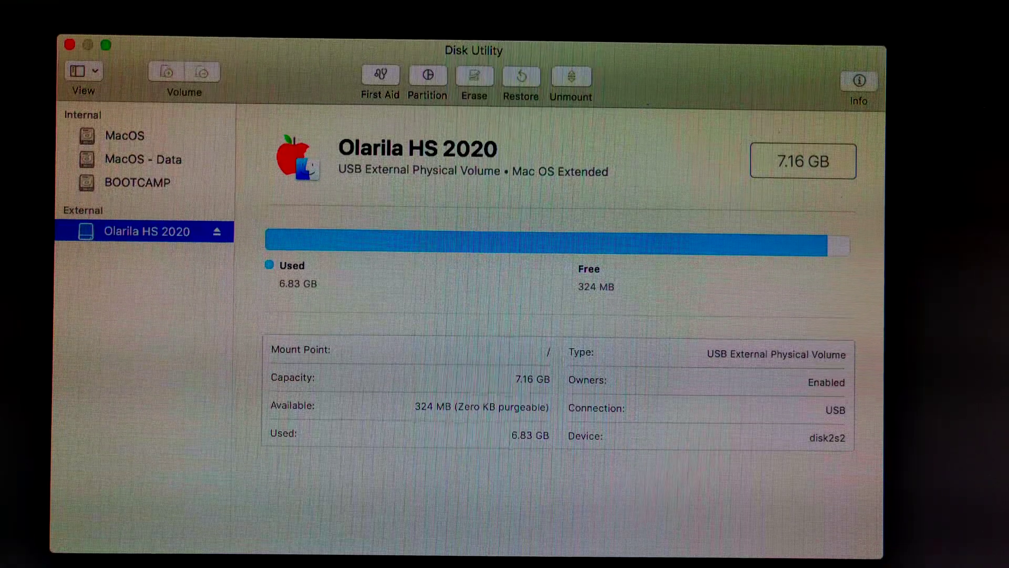
click(96, 70)
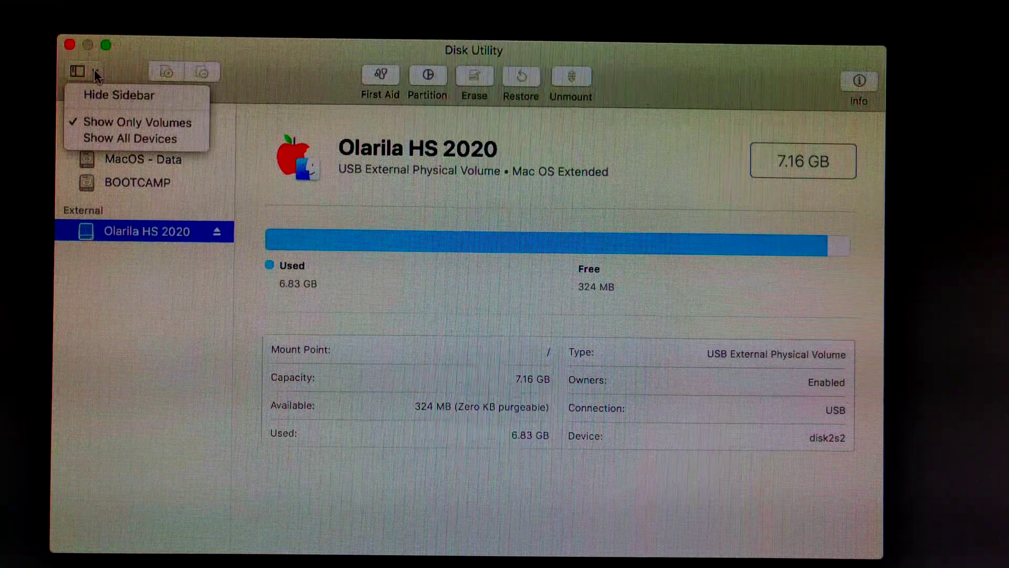
click(96, 136)
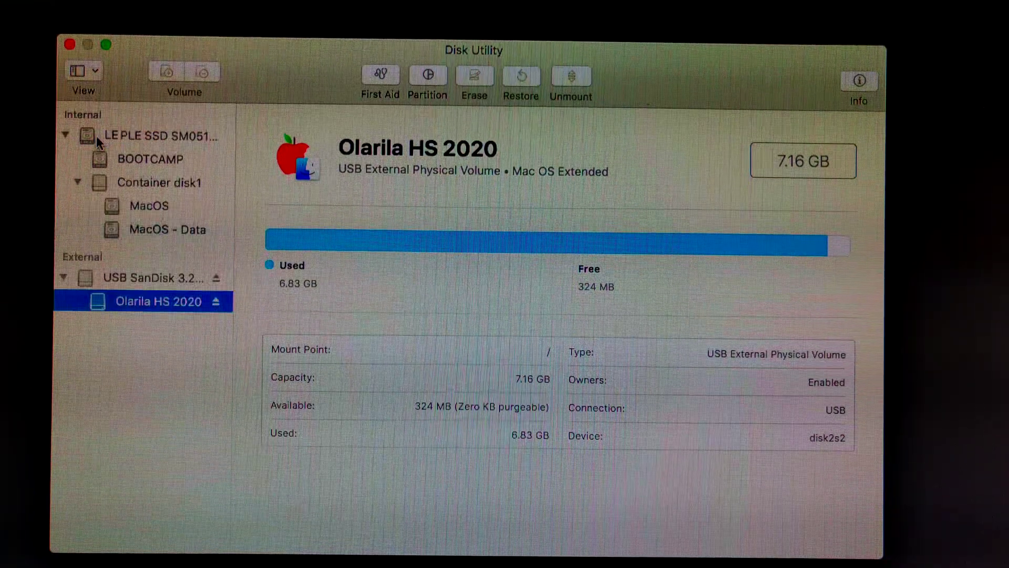